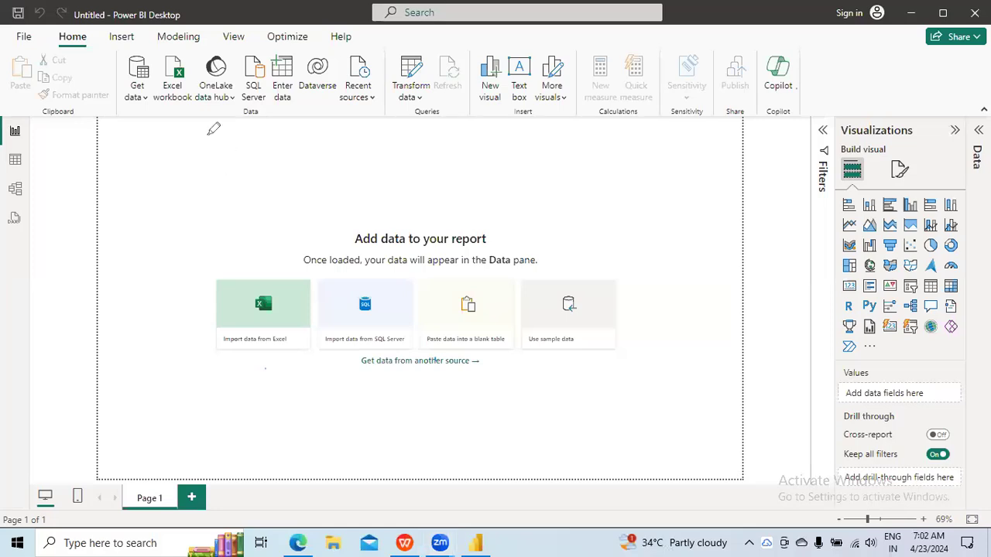
pyautogui.moveTo(243, 122); pyautogui.dragTo(271, 113)
pyautogui.moveTo(425, 118)
pyautogui.mouseDown()
pyautogui.moveTo(481, 124)
pyautogui.moveTo(551, 110)
pyautogui.mouseUp()
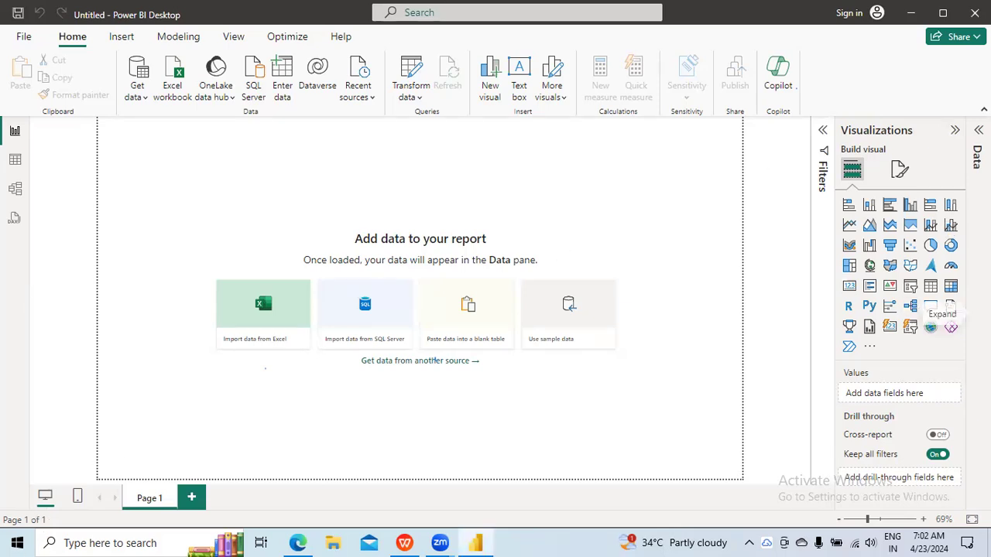
# Expand the collapsed Data pane of the empty report
pyautogui.click(978, 130)
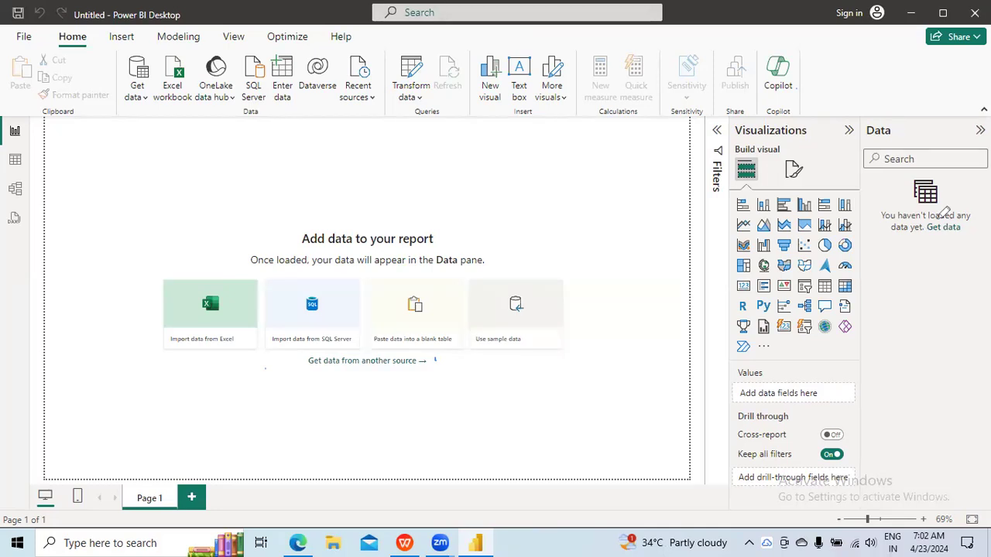
pyautogui.moveTo(892, 244); pyautogui.dragTo(945, 248)
pyautogui.moveTo(896, 263); pyautogui.dragTo(934, 265)
pyautogui.moveTo(884, 284); pyautogui.dragTo(948, 284)
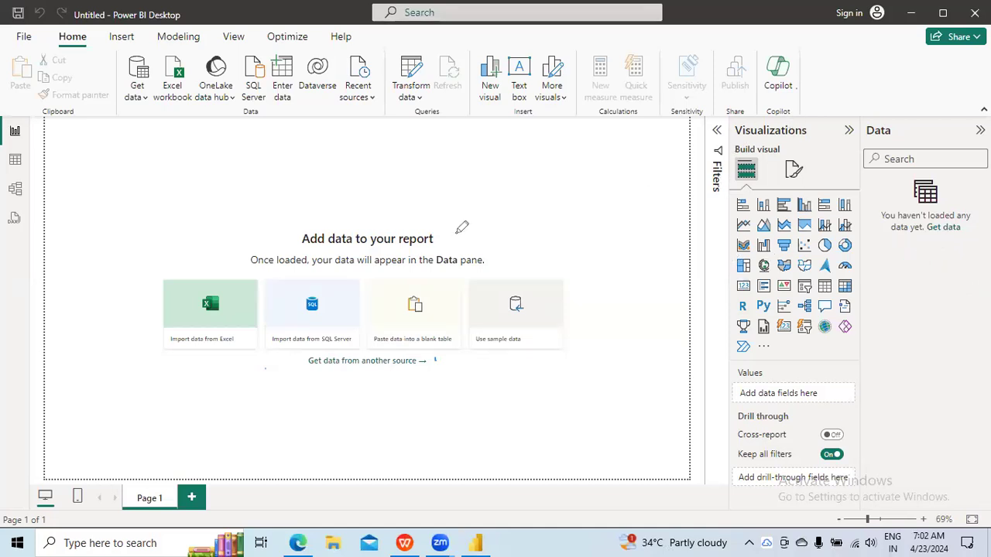
pyautogui.moveTo(396, 190)
pyautogui.mouseDown()
pyautogui.moveTo(398, 205)
pyautogui.moveTo(431, 184)
pyautogui.moveTo(431, 201)
pyautogui.moveTo(432, 160)
pyautogui.moveTo(467, 174)
pyautogui.moveTo(463, 155)
pyautogui.moveTo(495, 136)
pyautogui.moveTo(505, 181)
pyautogui.moveTo(493, 129)
pyautogui.moveTo(543, 122)
pyautogui.moveTo(556, 187)
pyautogui.mouseUp()
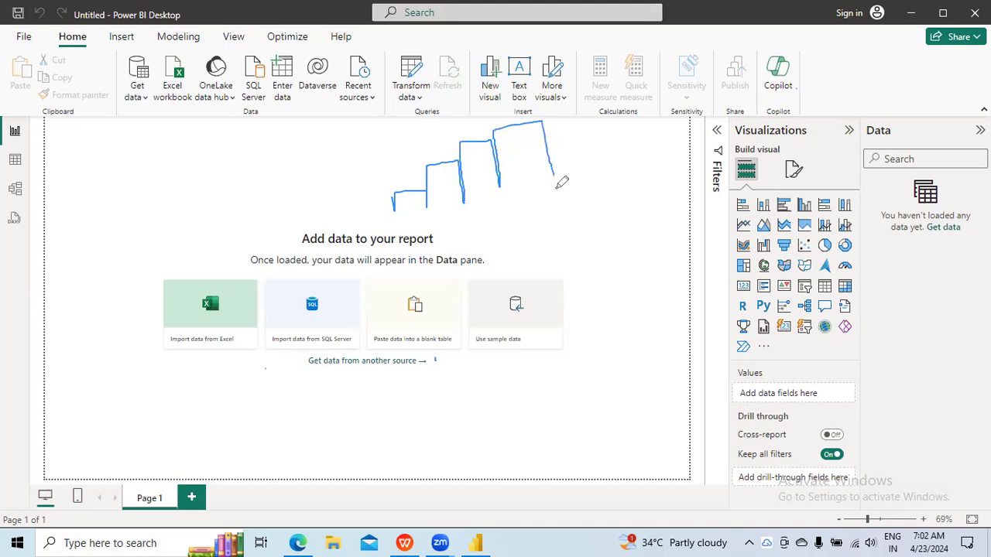
pyautogui.moveTo(413, 215)
pyautogui.mouseDown()
pyautogui.moveTo(533, 211)
pyautogui.moveTo(610, 188)
pyautogui.mouseUp()
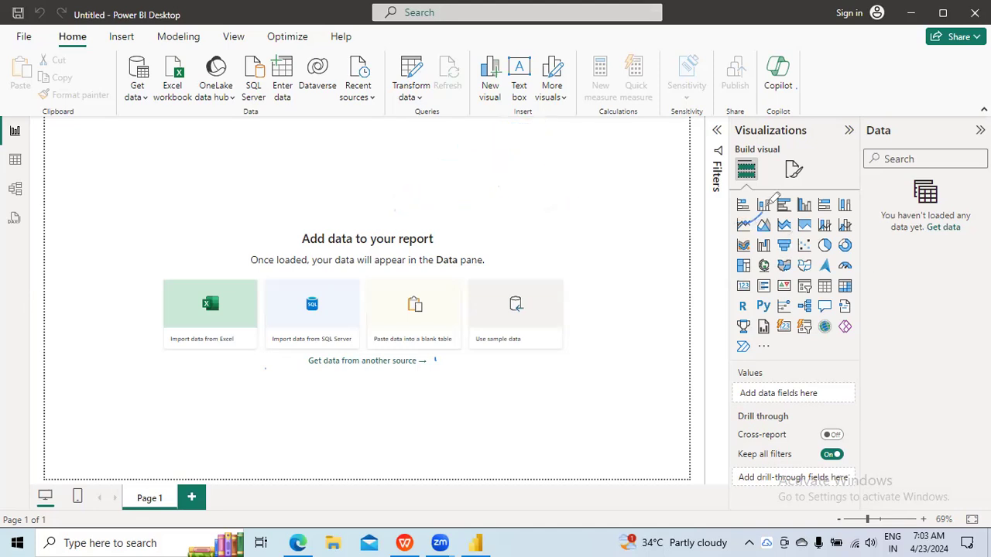
pyautogui.moveTo(789, 238); pyautogui.dragTo(869, 208)
pyautogui.moveTo(756, 347); pyautogui.dragTo(769, 354)
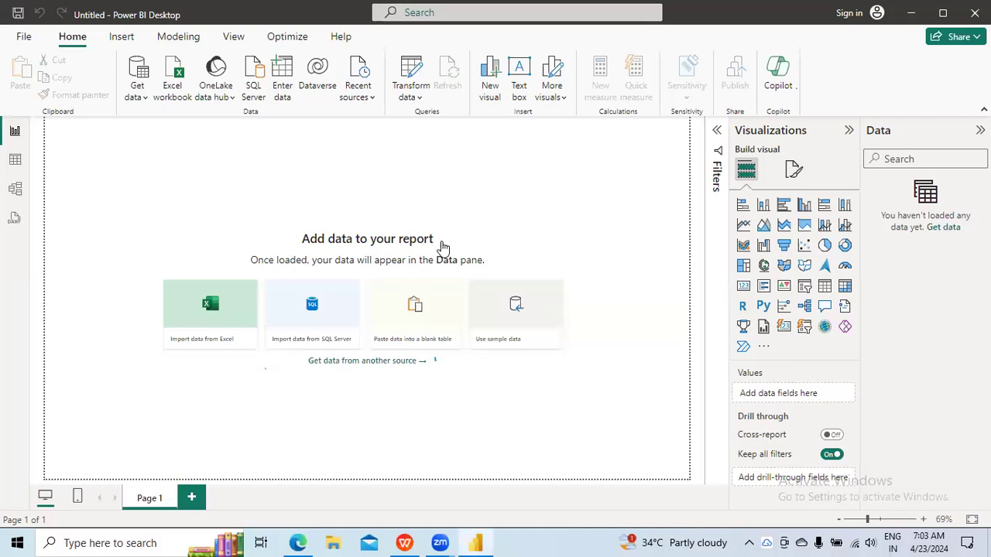
# Expand the Filters pane to show the page-level and all-pages filter areas
pyautogui.click(717, 130)
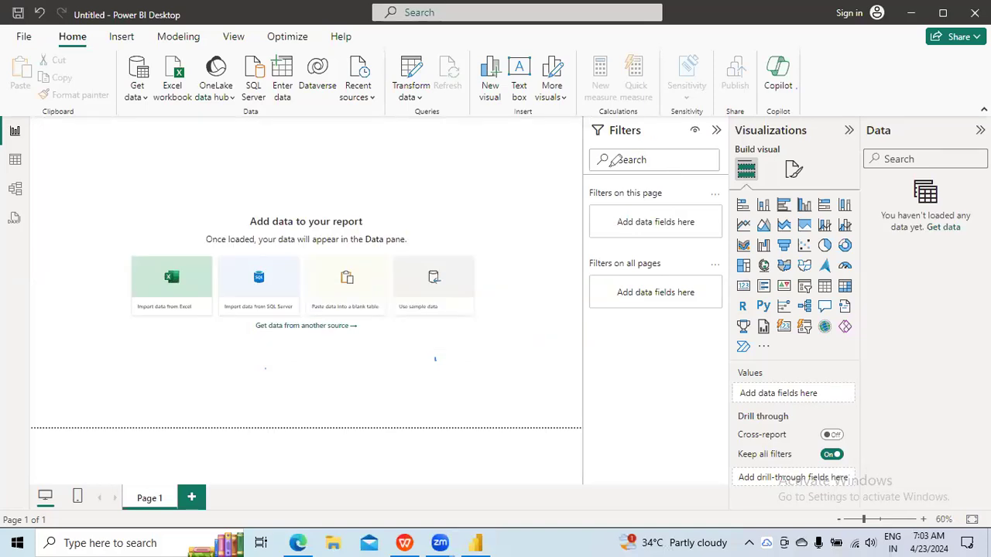
pyautogui.moveTo(600, 188); pyautogui.dragTo(656, 171)
pyautogui.moveTo(613, 240); pyautogui.dragTo(664, 205)
pyautogui.moveTo(628, 307); pyautogui.dragTo(702, 257)
pyautogui.moveTo(25, 138); pyautogui.dragTo(52, 128)
pyautogui.moveTo(27, 165); pyautogui.dragTo(91, 139)
pyautogui.moveTo(22, 197); pyautogui.dragTo(71, 171)
pyautogui.moveTo(23, 197); pyautogui.dragTo(64, 172)
pyautogui.moveTo(17, 225); pyautogui.dragTo(68, 208)
# Open the full Get Data dialog listing all available data source connectors
pyautogui.click(146, 94)
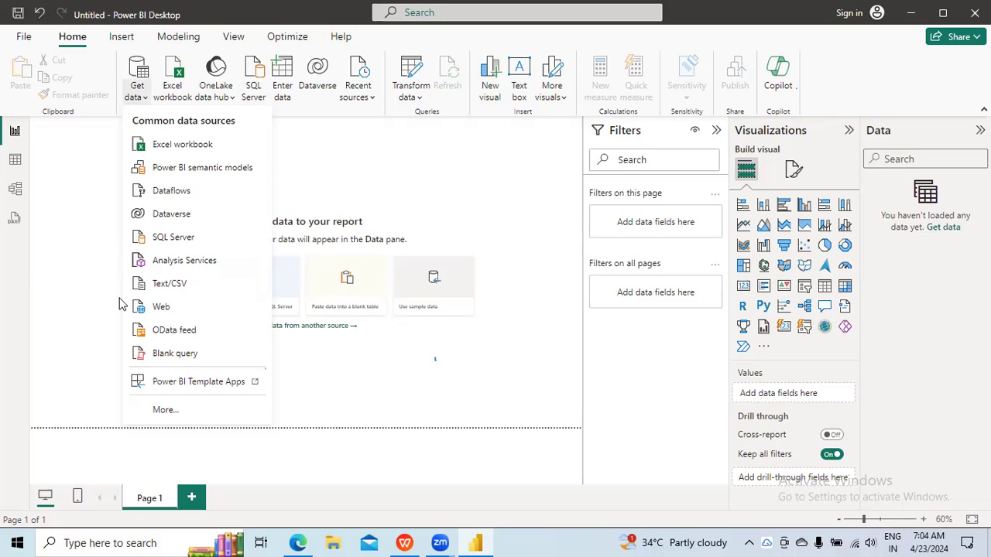
pyautogui.click(164, 410)
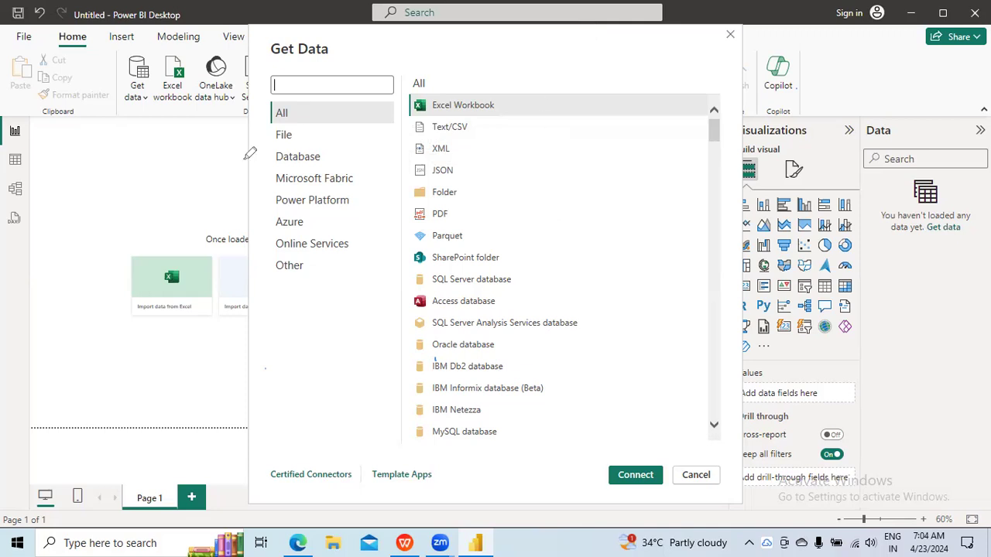
pyautogui.moveTo(271, 117); pyautogui.dragTo(300, 116)
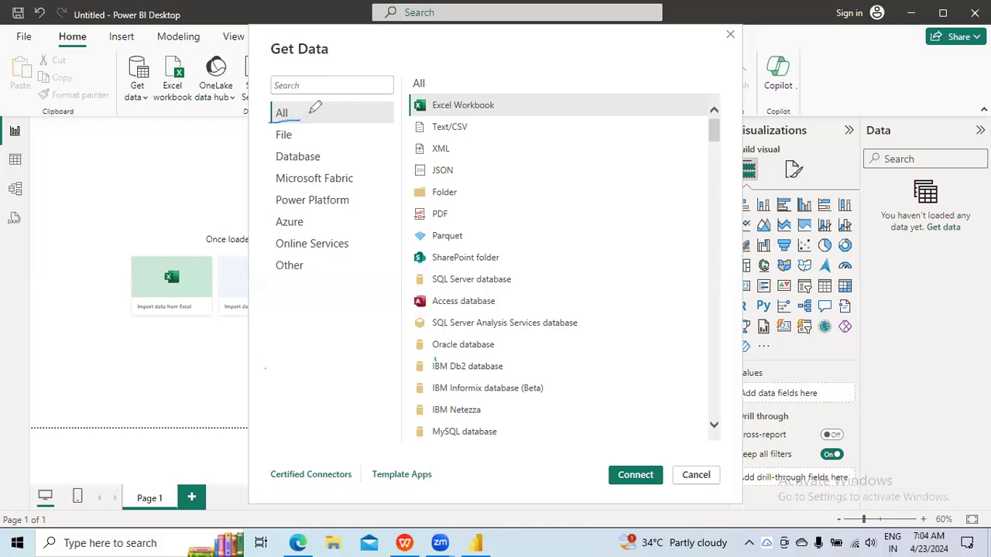
pyautogui.moveTo(524, 98); pyautogui.dragTo(528, 499)
pyautogui.moveTo(295, 139); pyautogui.dragTo(325, 118)
pyautogui.moveTo(325, 161); pyautogui.dragTo(364, 137)
pyautogui.moveTo(361, 175); pyautogui.dragTo(410, 151)
pyautogui.moveTo(352, 200)
pyautogui.mouseDown()
pyautogui.moveTo(387, 205)
pyautogui.moveTo(418, 166)
pyautogui.mouseUp()
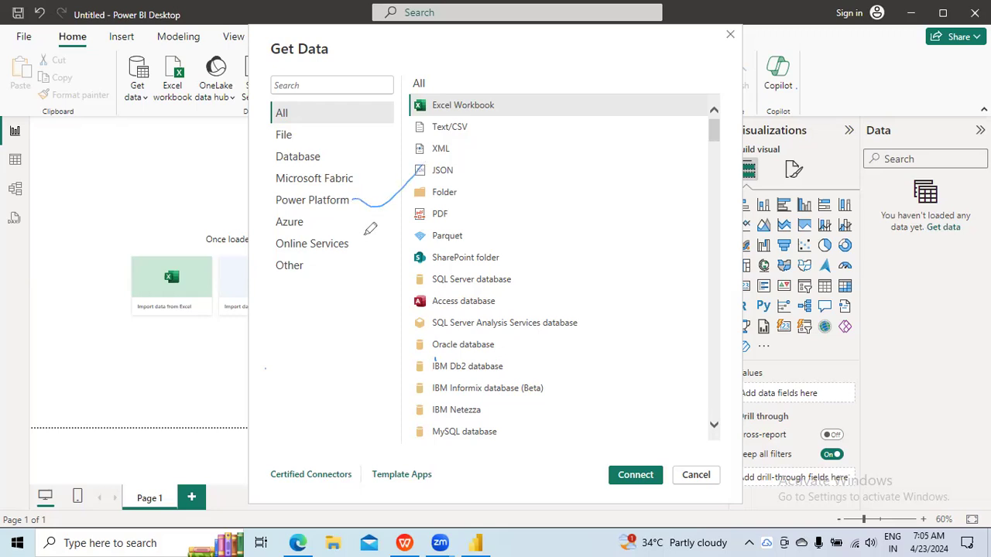
pyautogui.moveTo(312, 219); pyautogui.dragTo(374, 194)
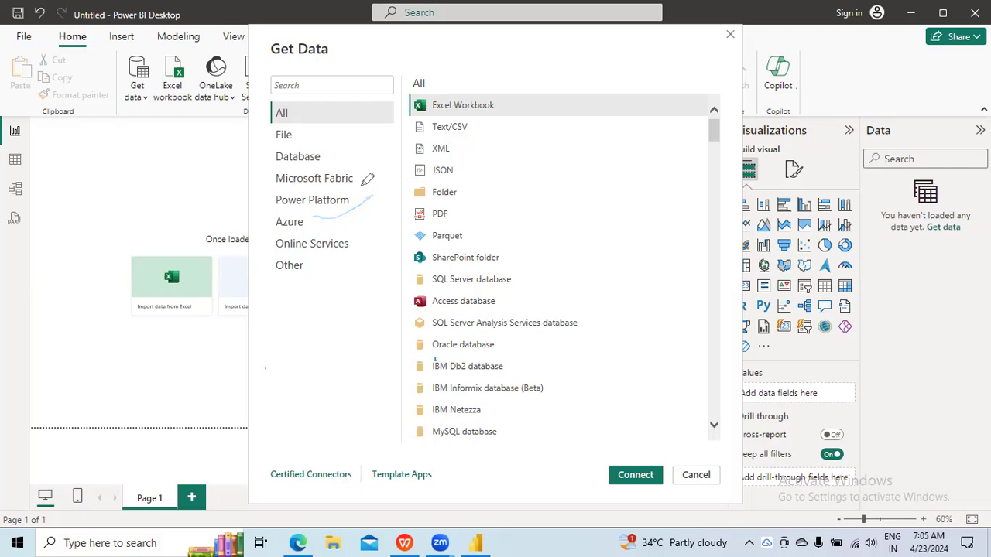
pyautogui.moveTo(383, 179); pyautogui.dragTo(361, 184)
pyautogui.moveTo(308, 223); pyautogui.dragTo(334, 214)
pyautogui.moveTo(276, 177)
pyautogui.mouseDown()
pyautogui.moveTo(263, 193)
pyautogui.moveTo(276, 219)
pyautogui.mouseUp()
pyautogui.moveTo(346, 249); pyautogui.dragTo(382, 223)
pyautogui.moveTo(277, 275); pyautogui.dragTo(348, 276)
pyautogui.moveTo(282, 284); pyautogui.dragTo(354, 284)
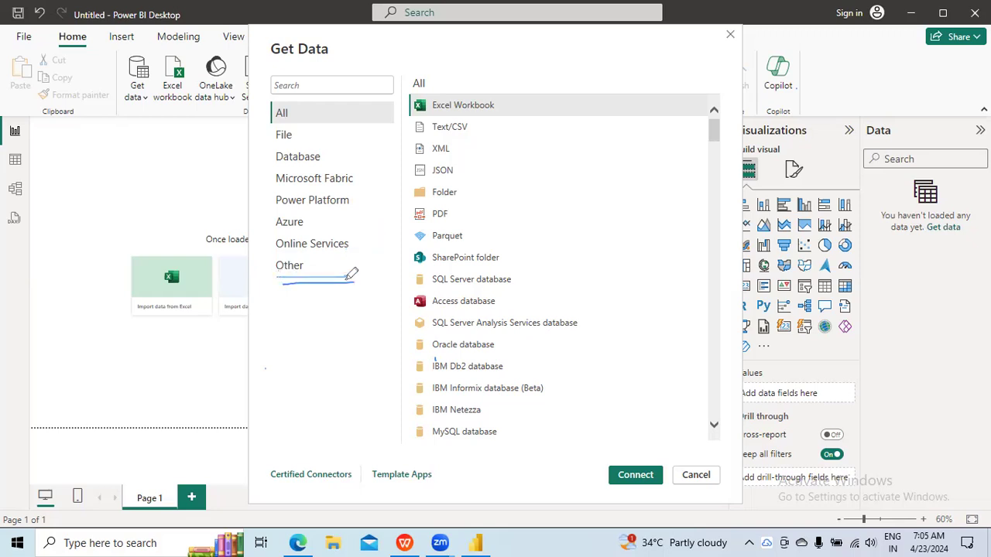
pyautogui.moveTo(356, 108)
pyautogui.mouseDown()
pyautogui.moveTo(400, 219)
pyautogui.moveTo(358, 252)
pyautogui.mouseUp()
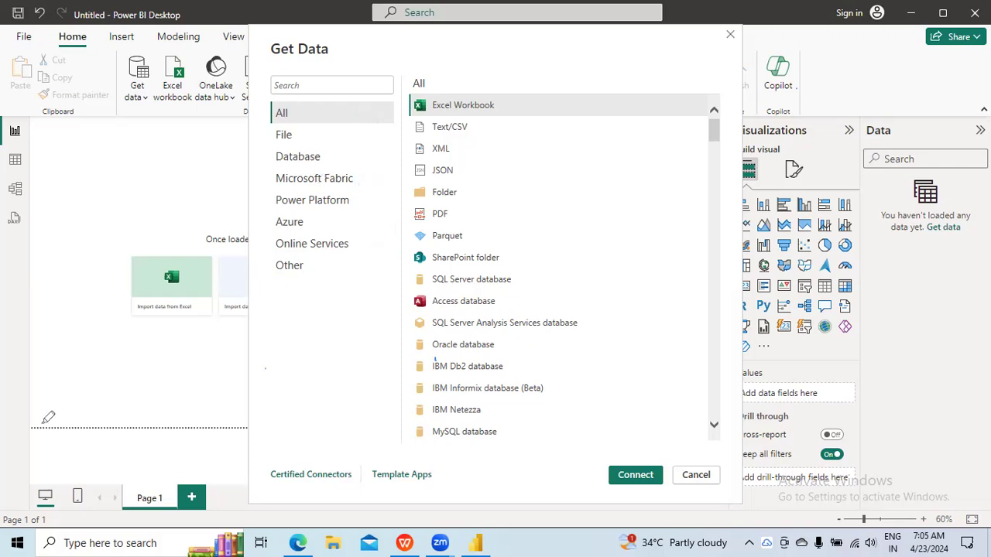
# Show only the File connectors in the Get Data dialog and review the supported file types
pyautogui.click(287, 136)
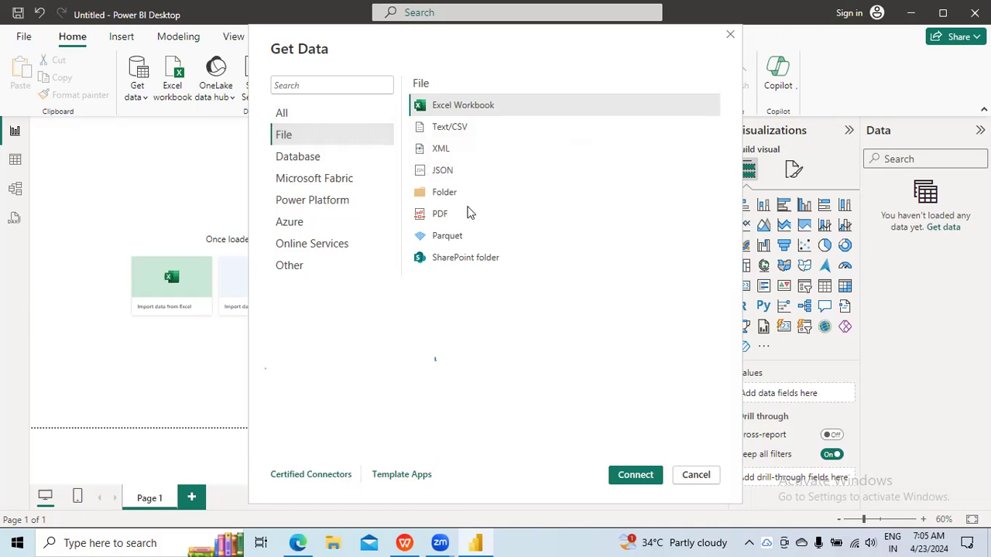
pyautogui.moveTo(317, 141)
pyautogui.mouseDown()
pyautogui.moveTo(424, 99)
pyautogui.moveTo(425, 194)
pyautogui.mouseUp()
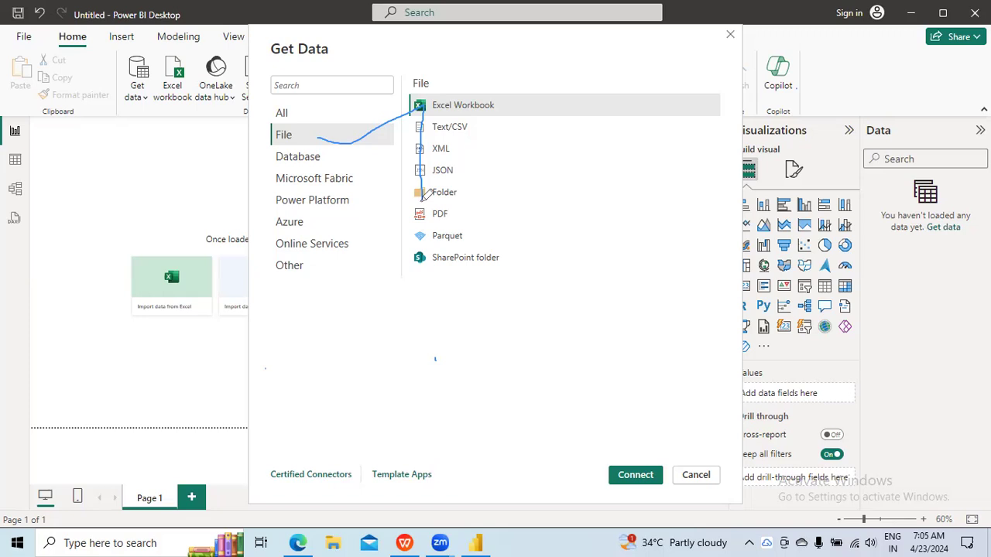
pyautogui.moveTo(419, 216); pyautogui.dragTo(416, 268)
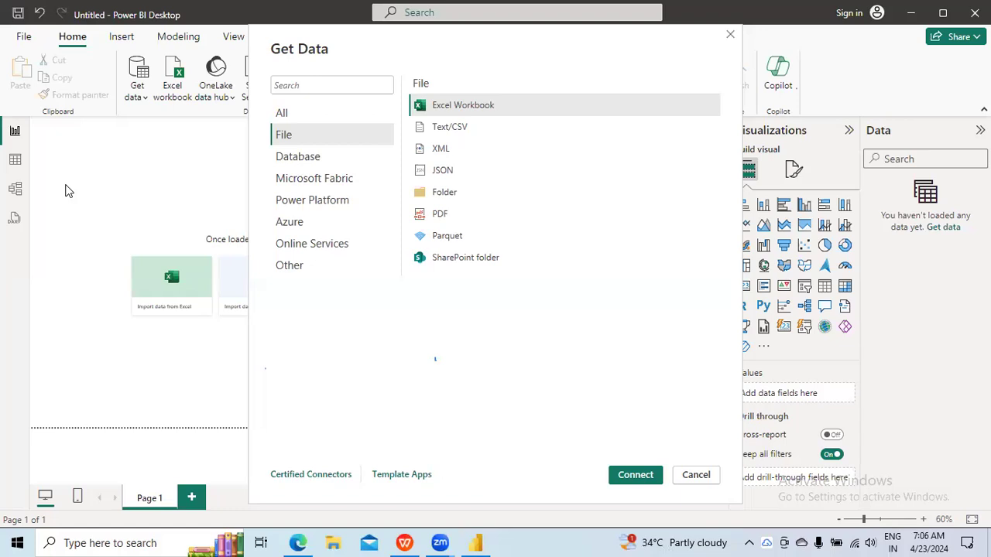
pyautogui.moveTo(275, 302); pyautogui.dragTo(274, 365)
pyautogui.moveTo(276, 303)
pyautogui.mouseDown()
pyautogui.moveTo(310, 303)
pyautogui.moveTo(310, 352)
pyautogui.moveTo(275, 361)
pyautogui.mouseUp()
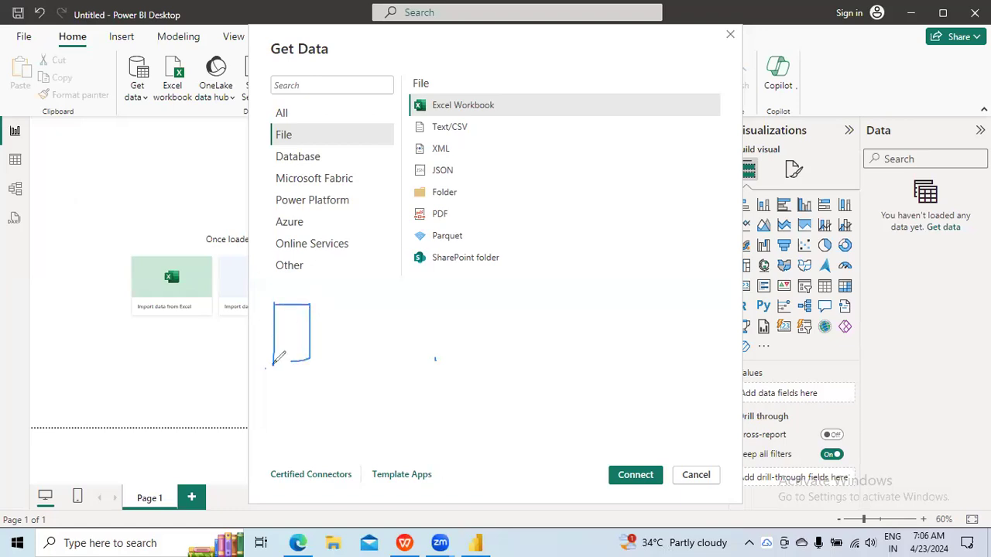
pyautogui.moveTo(293, 327); pyautogui.dragTo(293, 340)
pyautogui.moveTo(277, 388); pyautogui.dragTo(281, 422)
pyautogui.moveTo(277, 387)
pyautogui.mouseDown()
pyautogui.moveTo(324, 425)
pyautogui.moveTo(284, 426)
pyautogui.moveTo(302, 399)
pyautogui.mouseUp()
pyautogui.moveTo(296, 401)
pyautogui.mouseDown()
pyautogui.moveTo(297, 424)
pyautogui.moveTo(321, 407)
pyautogui.mouseUp()
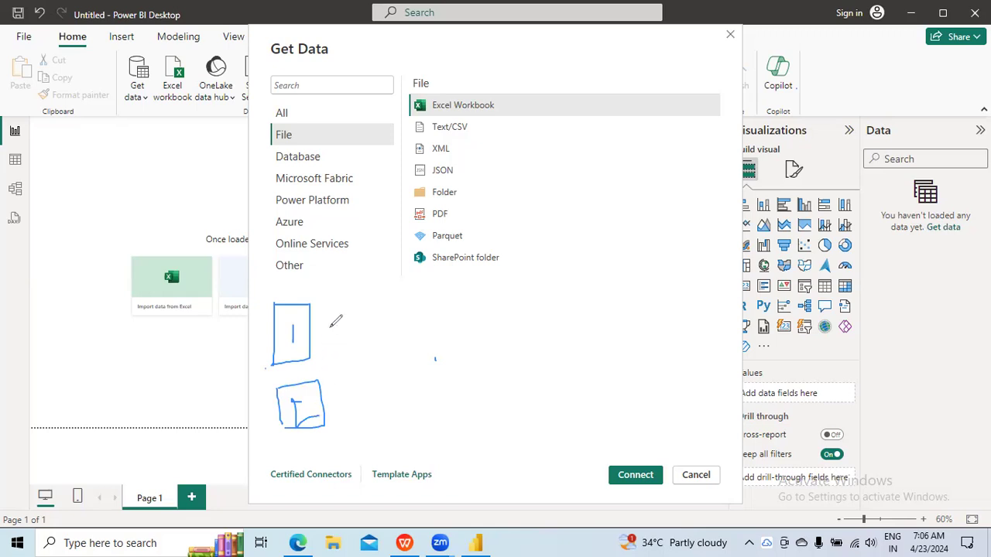
pyautogui.moveTo(330, 321); pyautogui.dragTo(346, 338)
pyautogui.moveTo(351, 374)
pyautogui.mouseDown()
pyautogui.moveTo(354, 393)
pyautogui.moveTo(349, 376)
pyautogui.moveTo(387, 385)
pyautogui.mouseUp()
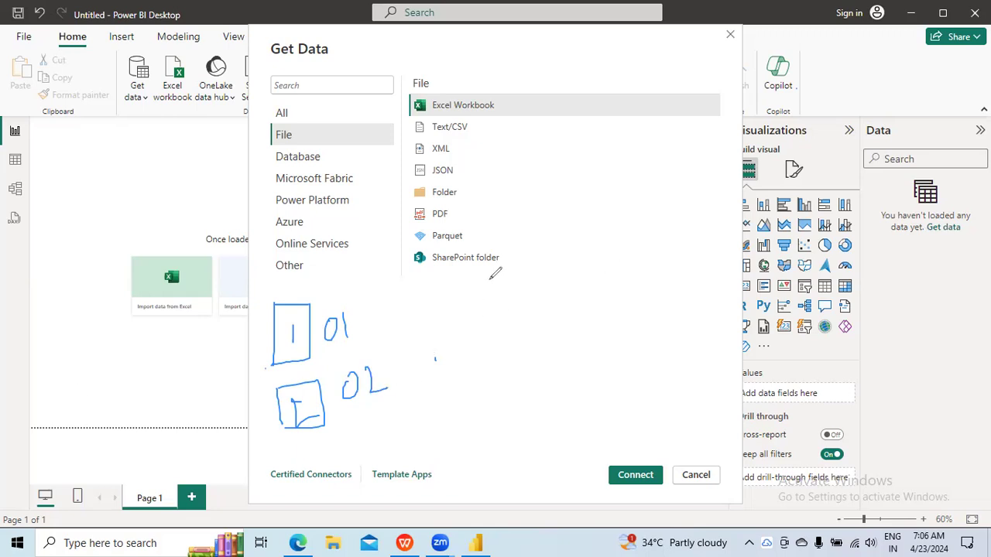
pyautogui.moveTo(437, 304); pyautogui.dragTo(456, 397)
pyautogui.moveTo(438, 298)
pyautogui.mouseDown()
pyautogui.moveTo(508, 285)
pyautogui.moveTo(492, 378)
pyautogui.moveTo(456, 383)
pyautogui.mouseUp()
pyautogui.moveTo(341, 403); pyautogui.dragTo(462, 353)
pyautogui.moveTo(323, 317); pyautogui.dragTo(462, 352)
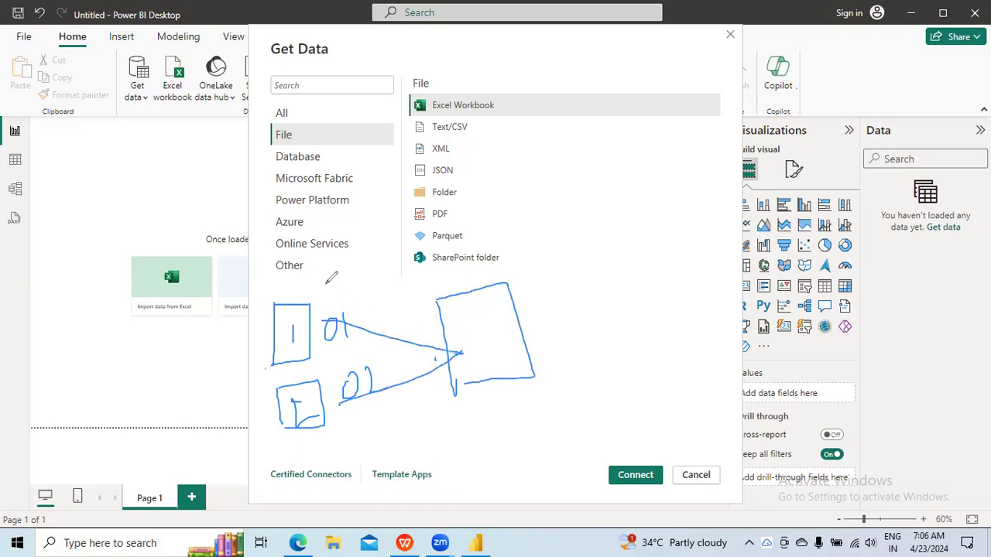
pyautogui.moveTo(351, 288)
pyautogui.mouseDown()
pyautogui.moveTo(419, 291)
pyautogui.moveTo(429, 274)
pyautogui.moveTo(424, 292)
pyautogui.mouseUp()
pyautogui.moveTo(280, 334); pyautogui.dragTo(300, 308)
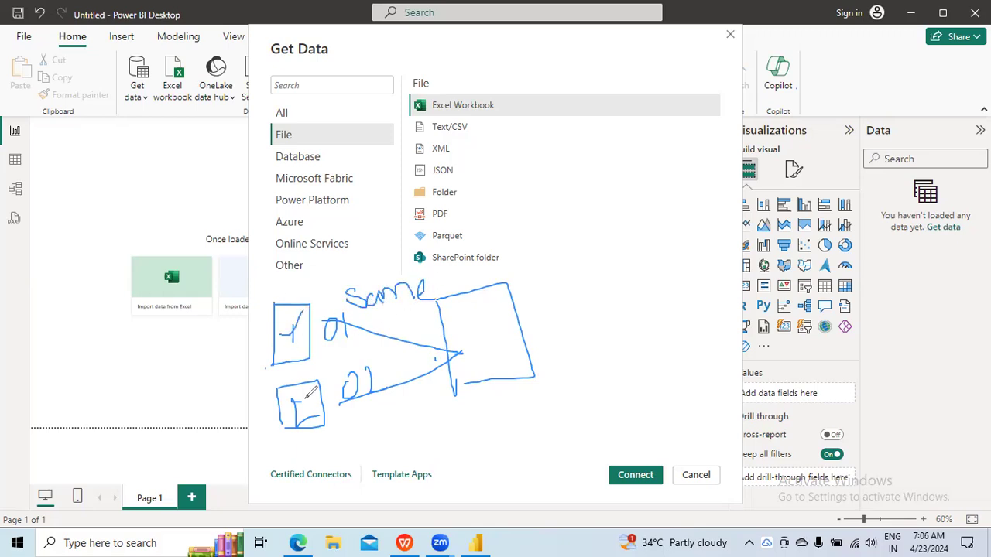
pyautogui.moveTo(305, 395); pyautogui.dragTo(338, 373)
pyautogui.moveTo(452, 302)
pyautogui.mouseDown()
pyautogui.moveTo(491, 329)
pyautogui.moveTo(481, 356)
pyautogui.moveTo(527, 353)
pyautogui.mouseUp()
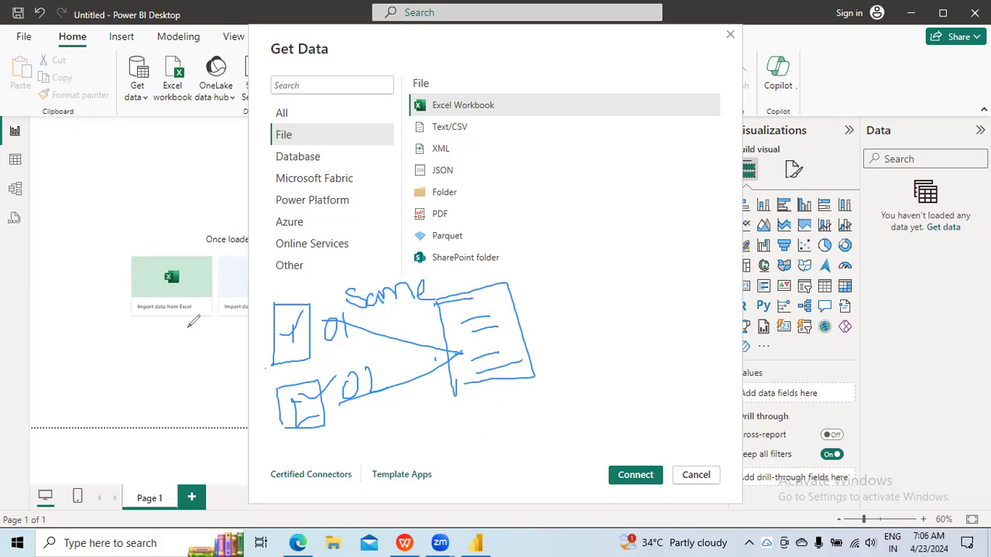
pyautogui.moveTo(265, 294); pyautogui.dragTo(271, 428)
pyautogui.moveTo(264, 295)
pyautogui.mouseDown()
pyautogui.moveTo(342, 294)
pyautogui.moveTo(310, 427)
pyautogui.moveTo(255, 418)
pyautogui.mouseUp()
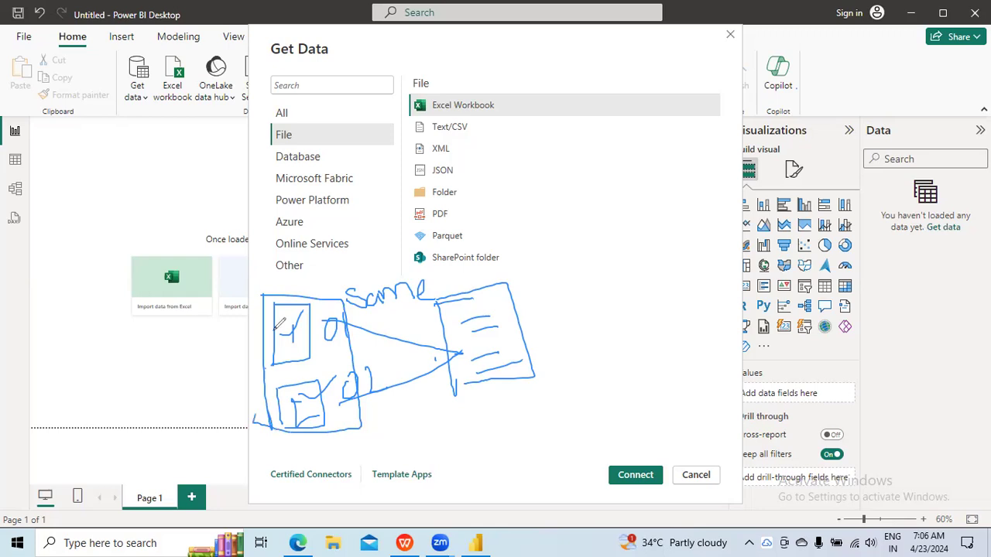
pyautogui.moveTo(286, 285)
pyautogui.mouseDown()
pyautogui.moveTo(270, 294)
pyautogui.moveTo(294, 280)
pyautogui.moveTo(330, 287)
pyautogui.moveTo(337, 249)
pyautogui.moveTo(350, 281)
pyautogui.moveTo(359, 285)
pyautogui.moveTo(366, 265)
pyautogui.mouseUp()
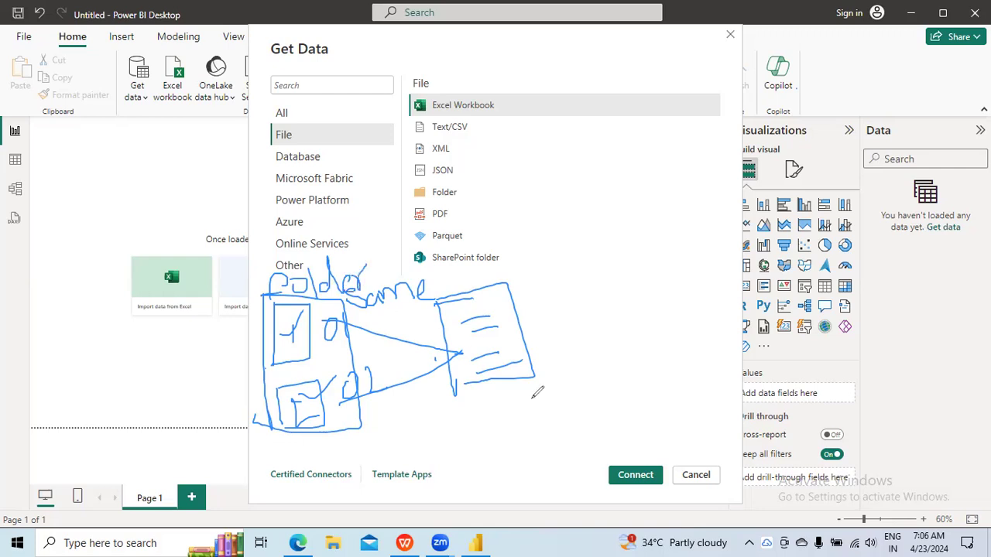
pyautogui.moveTo(517, 322); pyautogui.dragTo(554, 283)
pyautogui.moveTo(269, 369); pyautogui.dragTo(334, 370)
pyautogui.moveTo(271, 447); pyautogui.dragTo(367, 443)
pyautogui.moveTo(407, 411)
pyautogui.mouseDown()
pyautogui.moveTo(396, 424)
pyautogui.moveTo(440, 409)
pyautogui.moveTo(478, 421)
pyautogui.mouseUp()
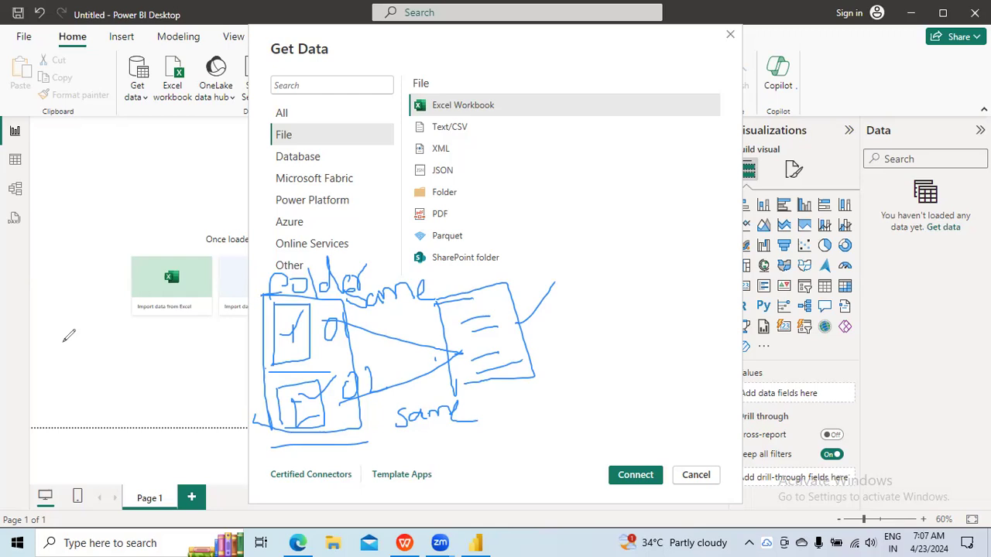
pyautogui.moveTo(331, 282)
pyautogui.mouseDown()
pyautogui.moveTo(294, 287)
pyautogui.moveTo(294, 279)
pyautogui.moveTo(312, 281)
pyautogui.moveTo(276, 277)
pyautogui.moveTo(283, 360)
pyautogui.moveTo(274, 307)
pyautogui.moveTo(297, 303)
pyautogui.moveTo(291, 333)
pyautogui.moveTo(335, 327)
pyautogui.moveTo(352, 341)
pyautogui.moveTo(365, 296)
pyautogui.moveTo(354, 272)
pyautogui.moveTo(364, 299)
pyautogui.moveTo(390, 287)
pyautogui.moveTo(528, 305)
pyautogui.moveTo(514, 356)
pyautogui.moveTo(494, 350)
pyautogui.moveTo(479, 315)
pyautogui.moveTo(446, 322)
pyautogui.moveTo(449, 357)
pyautogui.moveTo(438, 349)
pyautogui.moveTo(458, 410)
pyautogui.moveTo(404, 417)
pyautogui.moveTo(456, 411)
pyautogui.moveTo(442, 411)
pyautogui.moveTo(433, 349)
pyautogui.moveTo(445, 349)
pyautogui.mouseUp()
pyautogui.moveTo(401, 373)
pyautogui.mouseDown()
pyautogui.moveTo(326, 386)
pyautogui.moveTo(323, 369)
pyautogui.moveTo(283, 394)
pyautogui.moveTo(319, 443)
pyautogui.mouseUp()
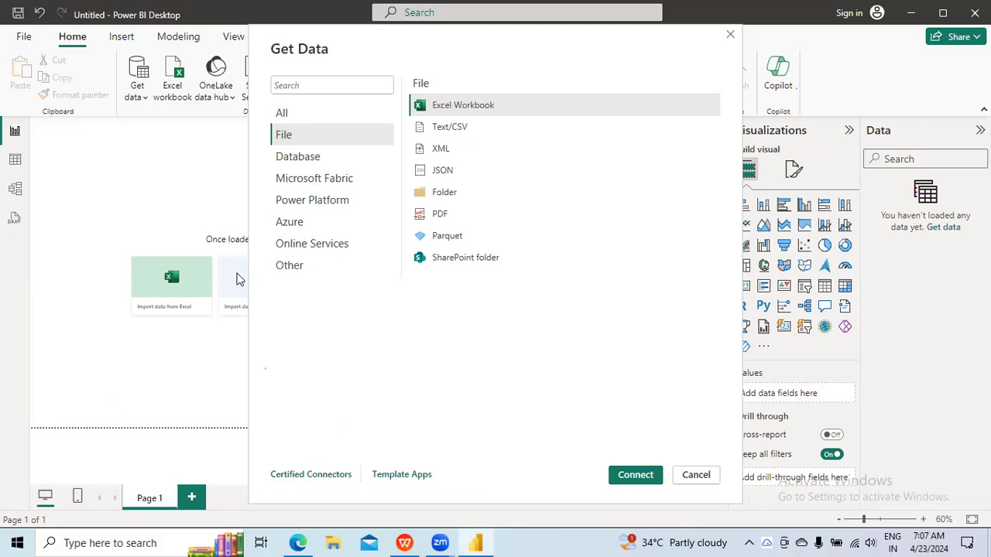
# Show the Database connectors in the Get Data dialog and look over the supported database sources
pyautogui.click(304, 156)
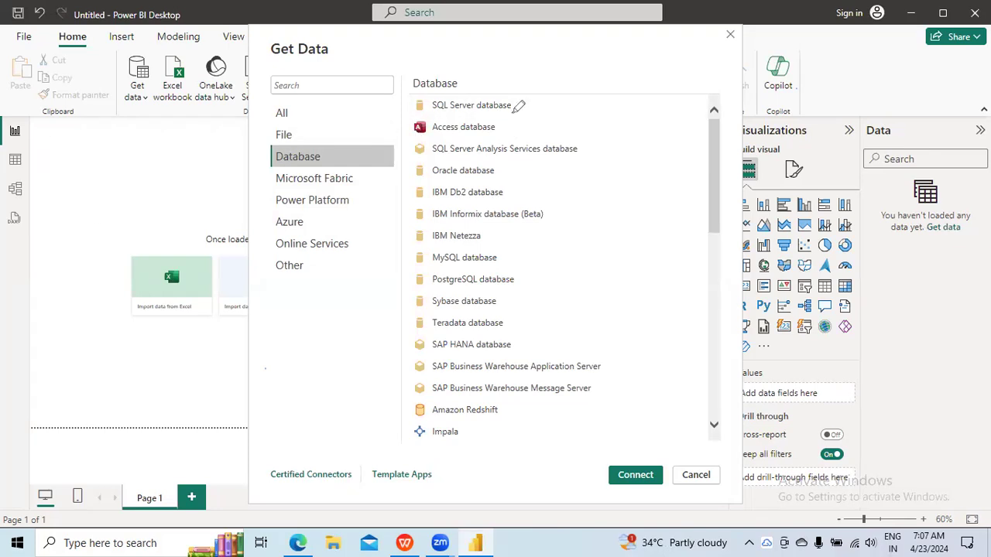
pyautogui.moveTo(504, 113); pyautogui.dragTo(558, 87)
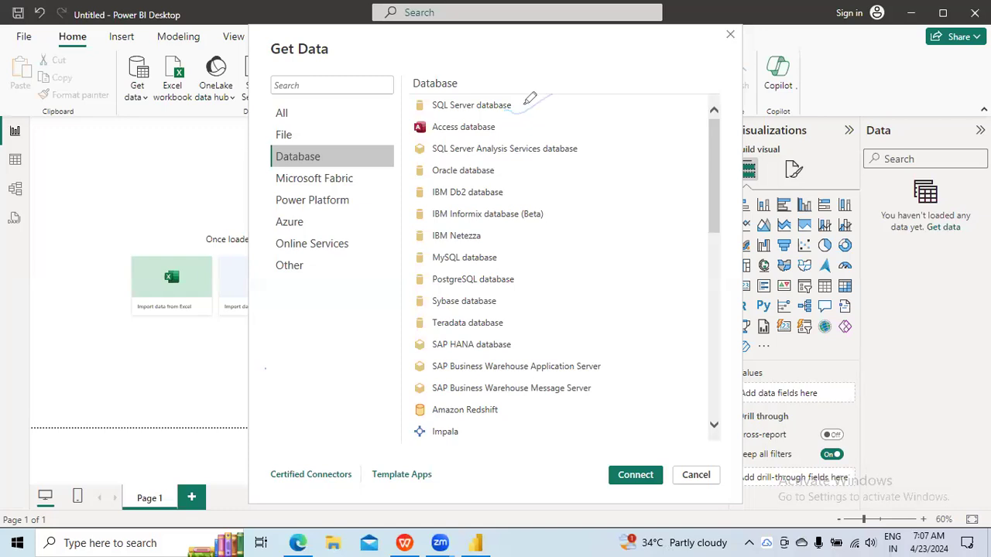
pyautogui.moveTo(546, 83); pyautogui.dragTo(606, 460)
# Browse the Microsoft Fabric, Power Platform and Azure connector categories, looking through the whole Azure list
pyautogui.click(300, 179)
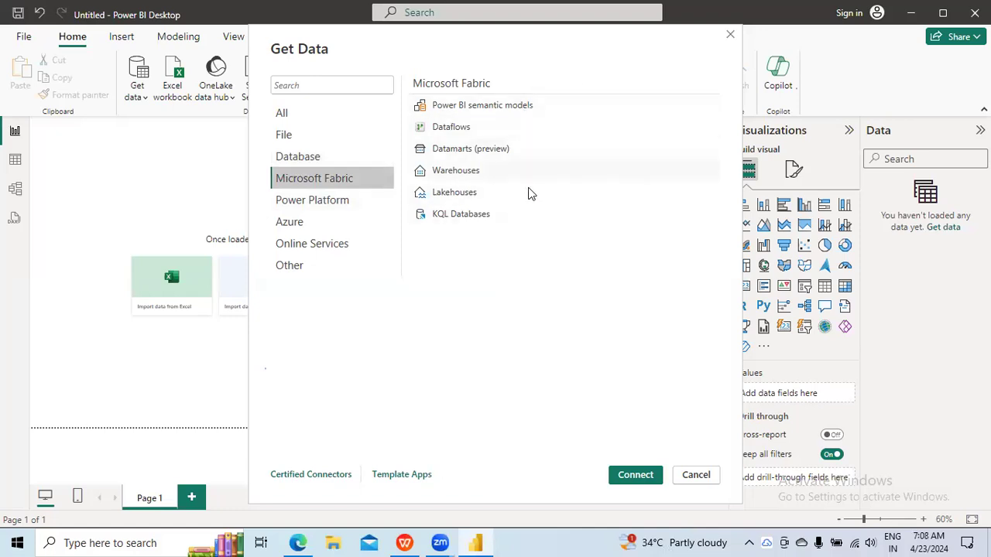
pyautogui.click(327, 200)
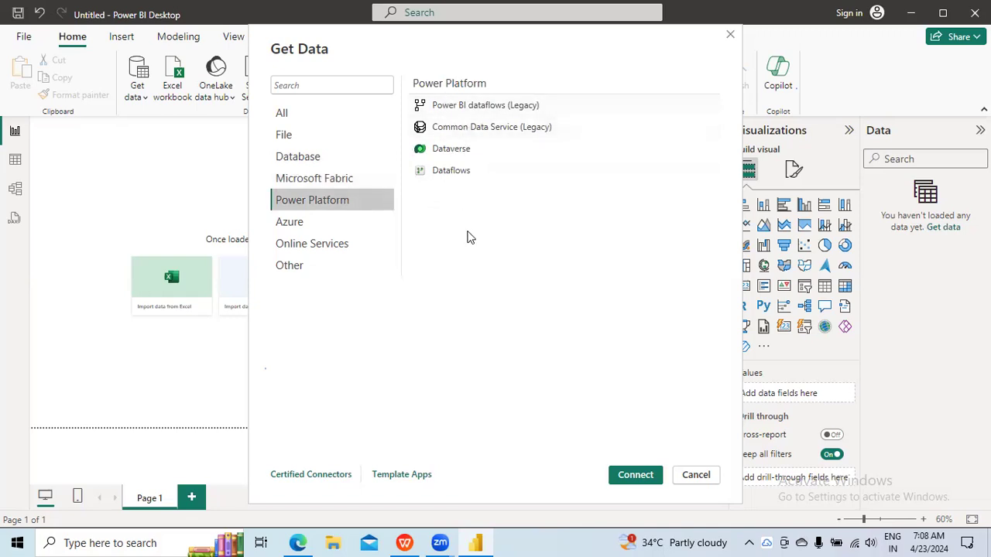
pyautogui.click(292, 224)
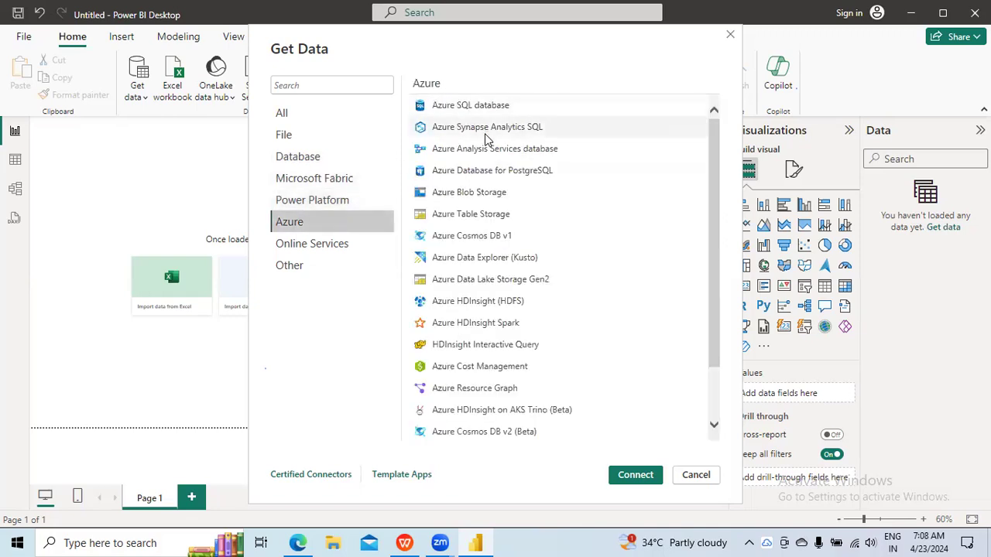
pyautogui.scroll(-2, 475, 174)
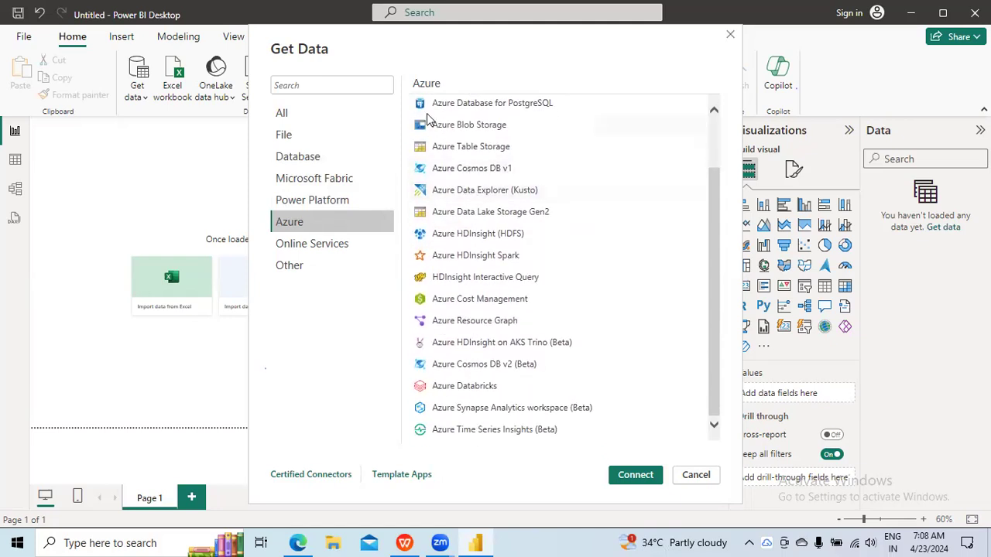
pyautogui.scroll(2, 474, 219)
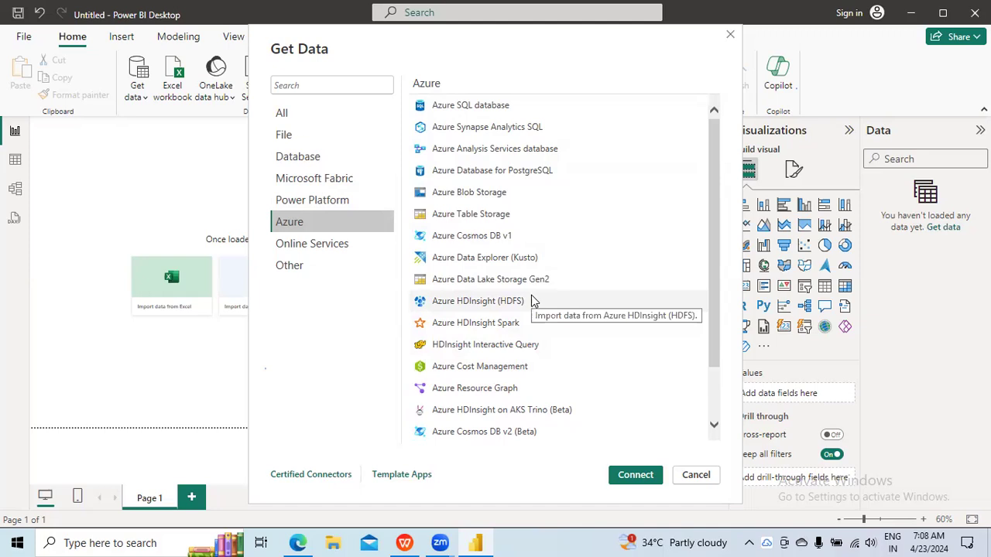
pyautogui.scroll(-2, 531, 300)
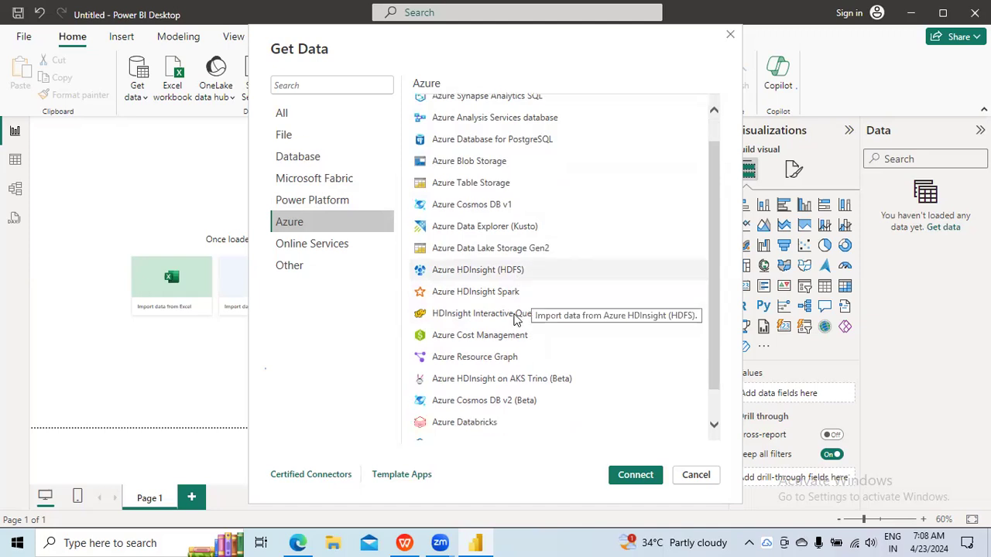
# Show the Online Services connectors in the Get Data dialog and look through the supported services
pyautogui.click(323, 245)
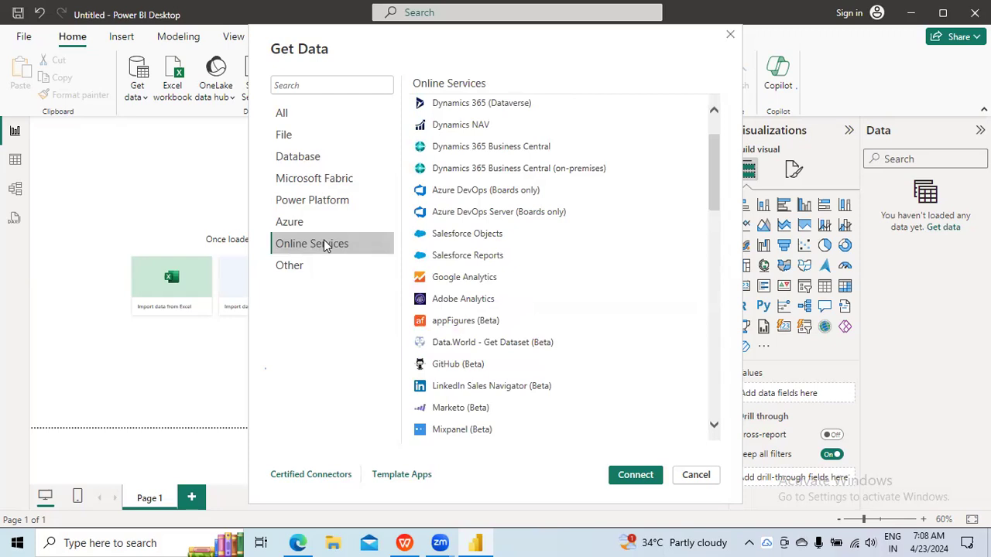
pyautogui.scroll(-2, 508, 225)
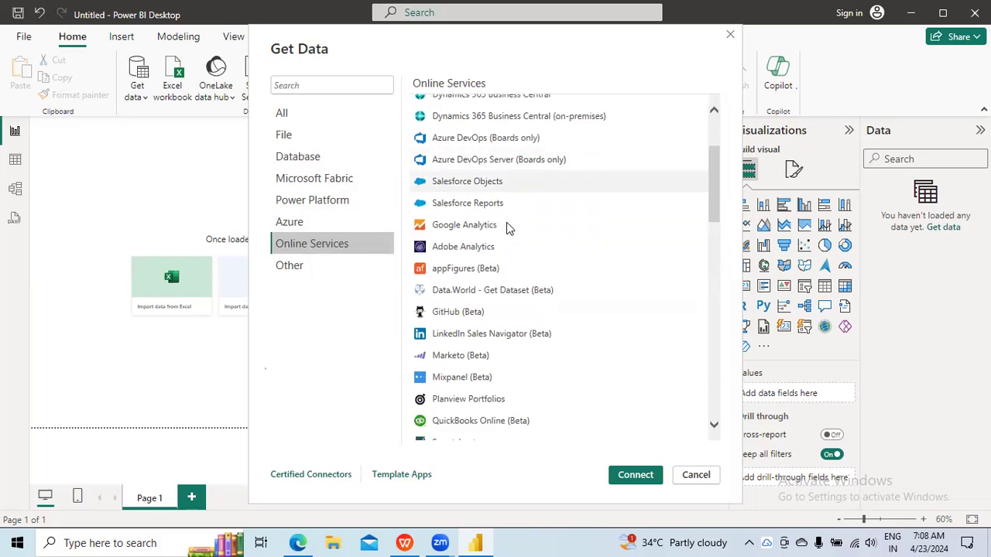
pyautogui.scroll(-7, 511, 225)
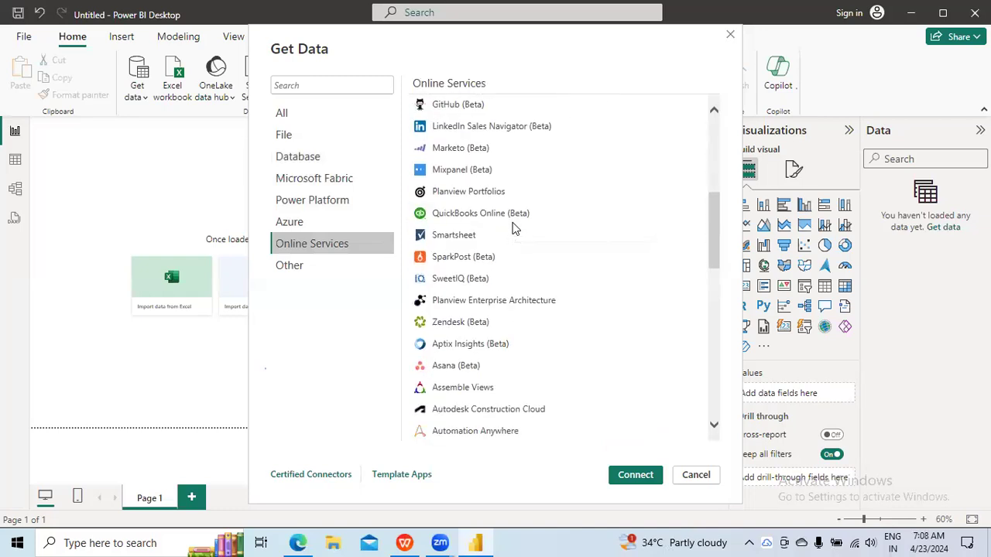
pyautogui.scroll(-2, 513, 226)
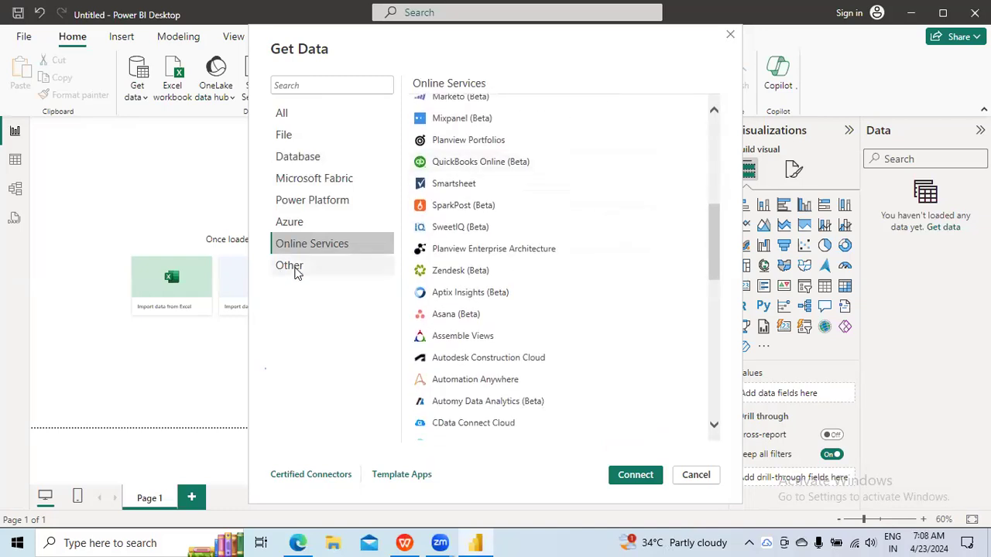
# Show the Other connectors in the Get Data dialog and review the whole list from Web down to Blank Query
pyautogui.click(297, 272)
pyautogui.scroll(6, 533, 232)
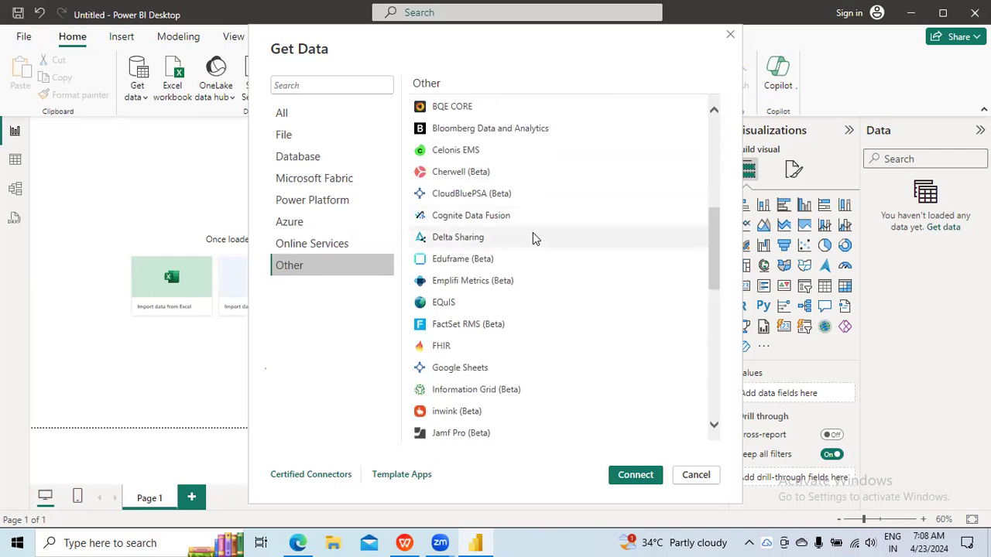
pyautogui.scroll(8, 533, 232)
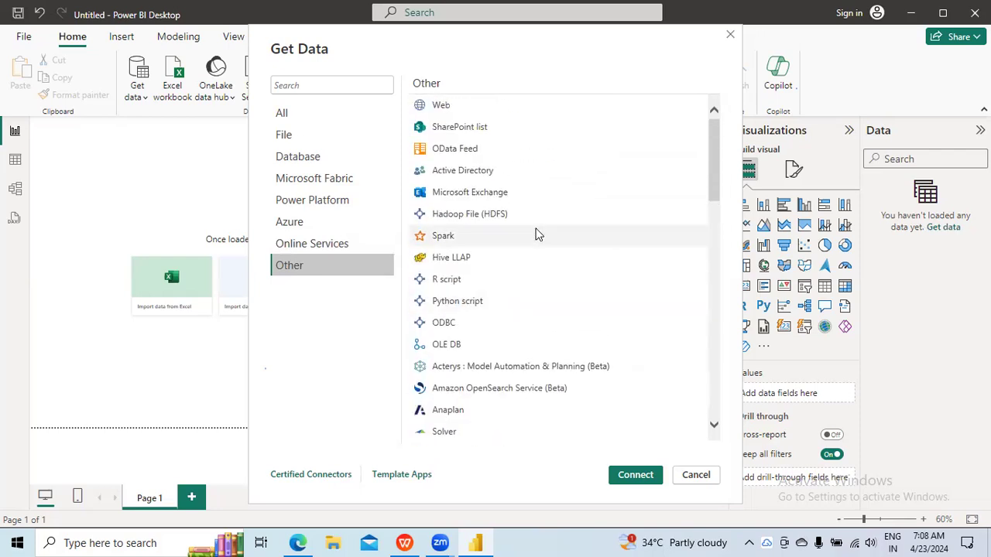
pyautogui.scroll(-7, 536, 233)
pyautogui.scroll(-15, 538, 233)
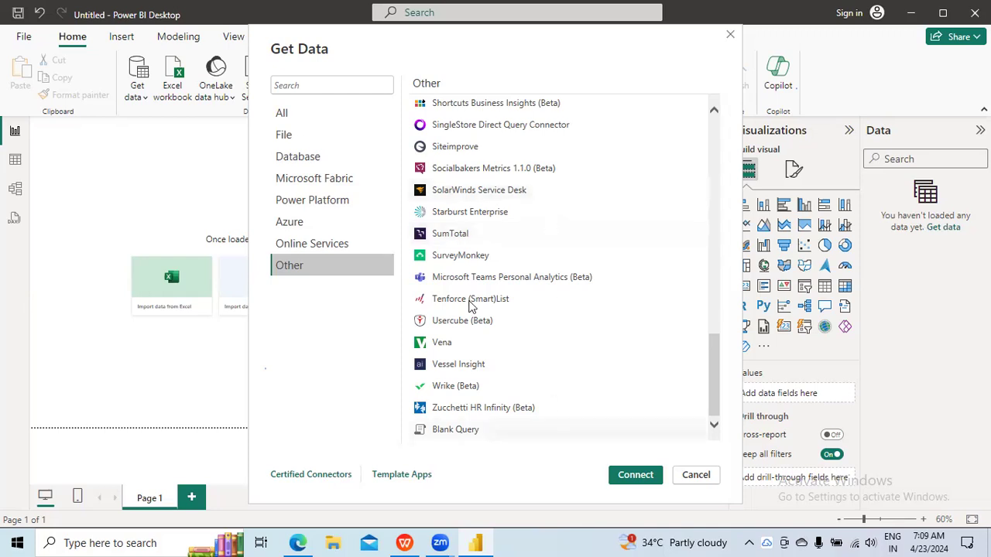
# Switch to the Power BI_Demo.pptx presentation in WPS Office, view slide 6 on connection types, and go to slide 8
pyautogui.click(404, 543)
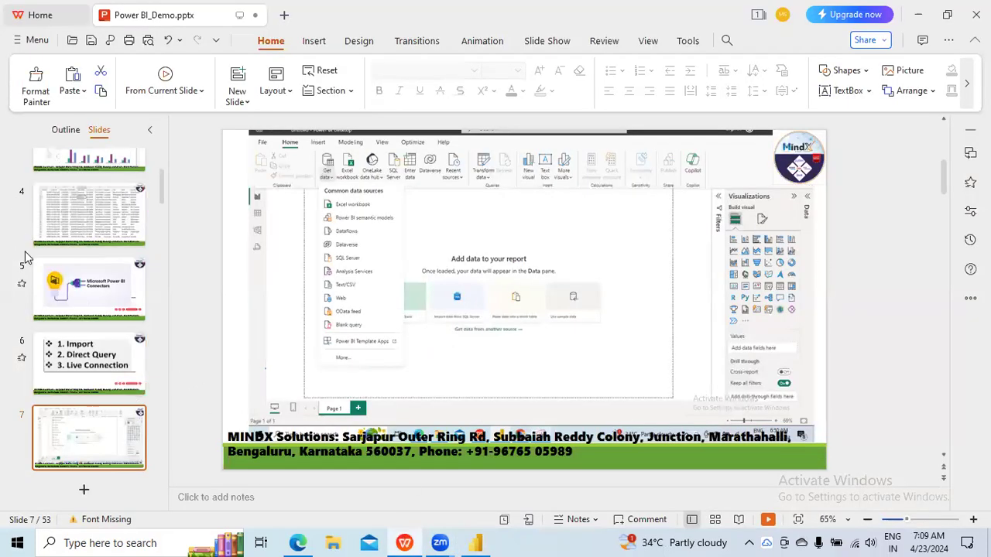
pyautogui.click(99, 348)
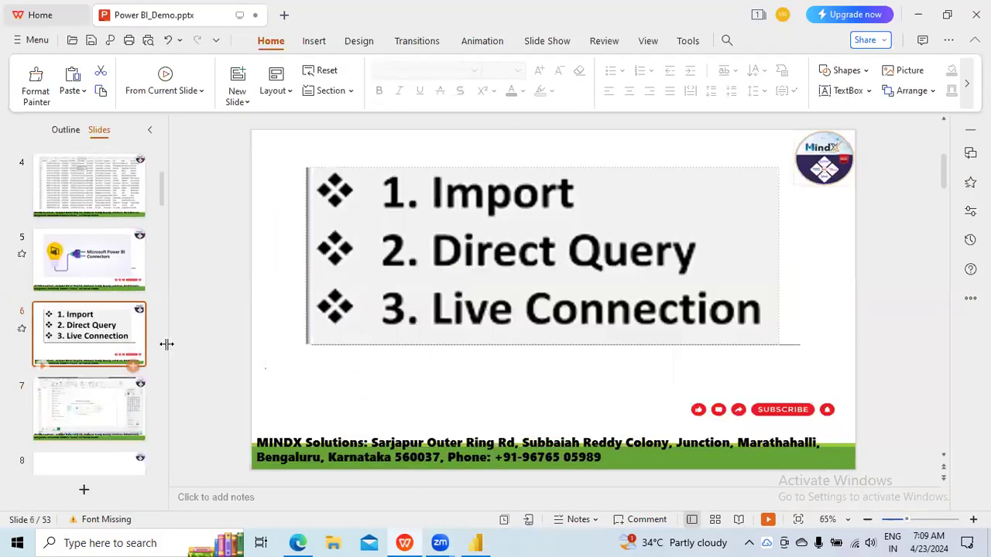
pyautogui.scroll(-1, 95, 416)
pyautogui.click(99, 415)
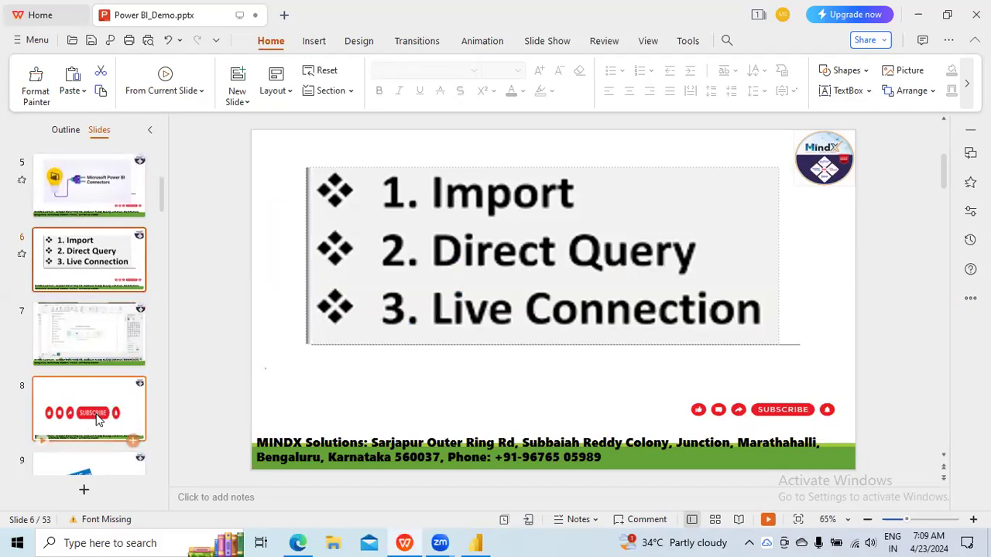